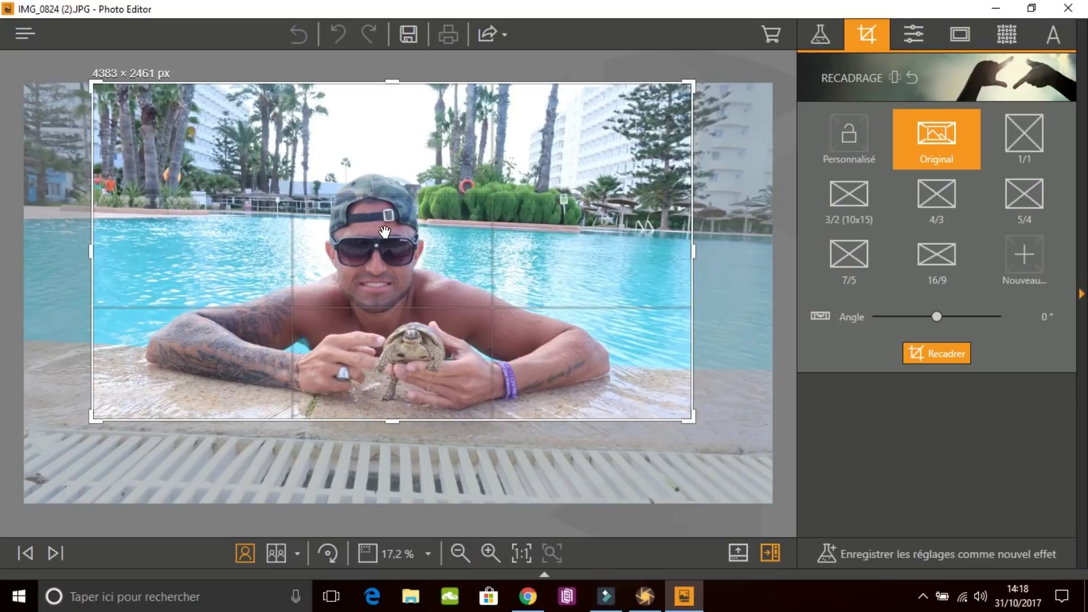
Step: Crop the pool photo to the selected 4383 × 2461 px area, keeping the original proportions
left_click(920, 352)
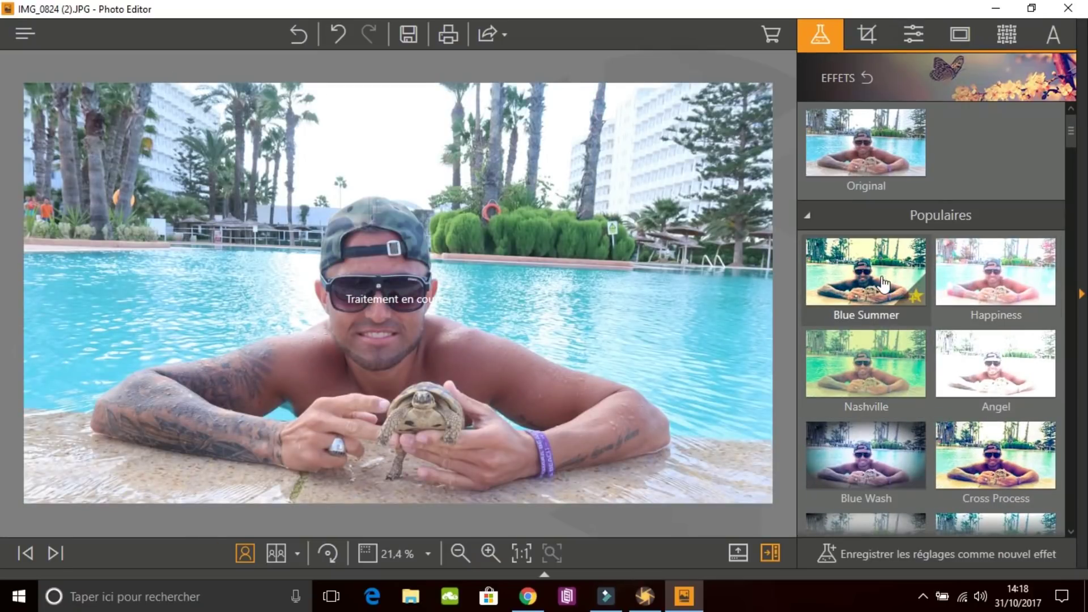
Step: Try the Blue Summer, Nashville, Blue Wash and Sunny effects and restore the original photo
left_click(882, 282)
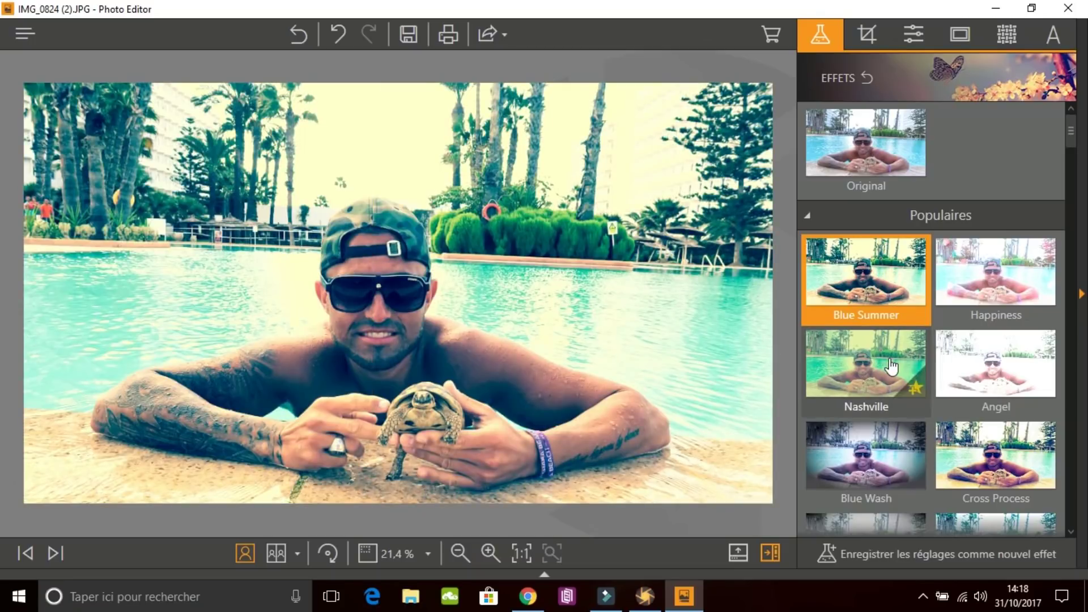
left_click(885, 343)
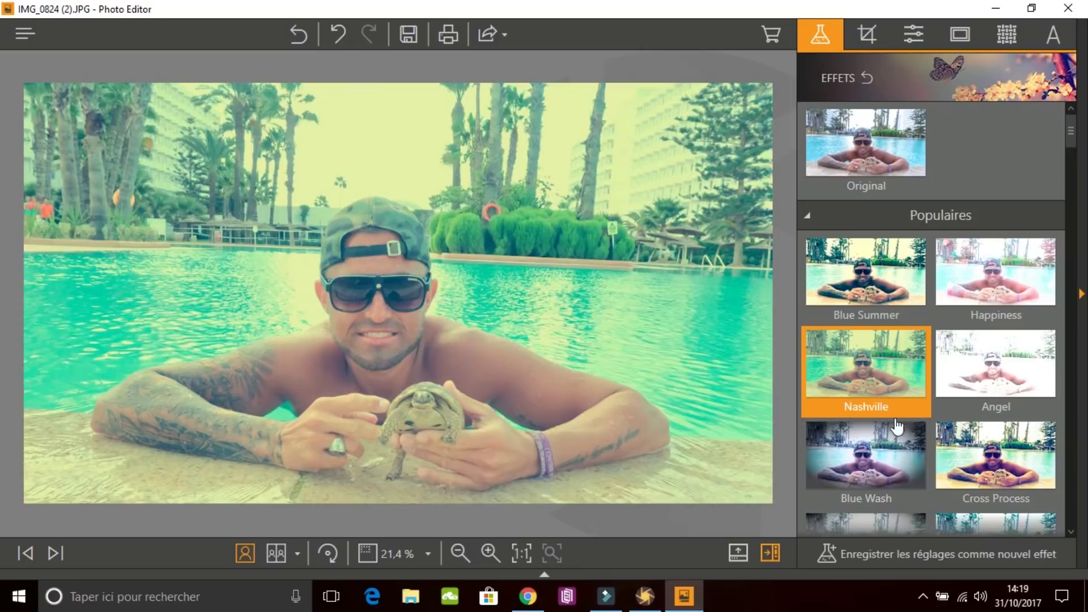
left_click(888, 445)
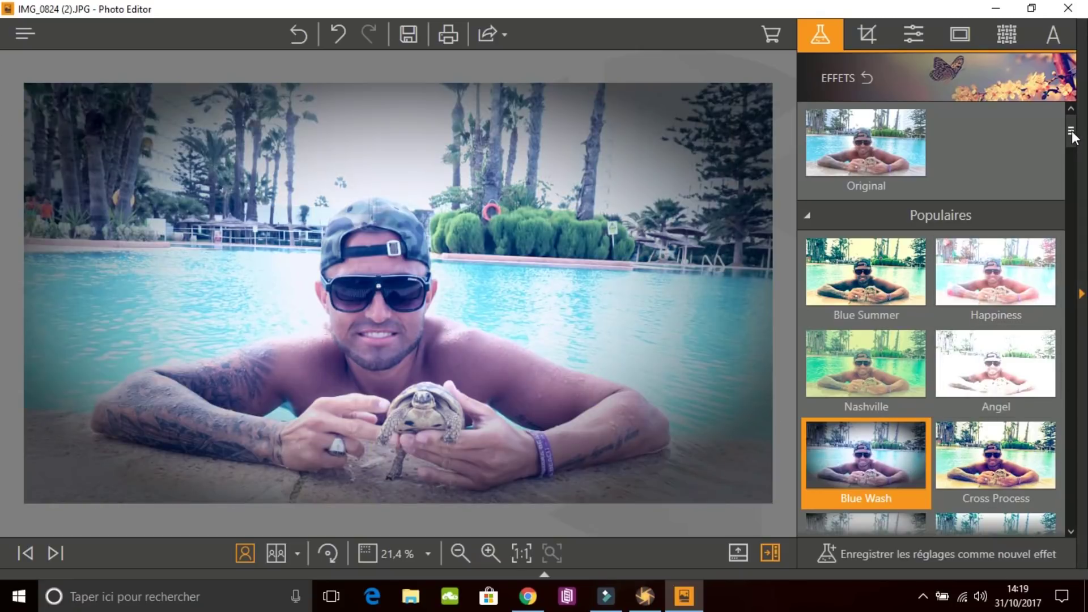
left_click_drag(1071, 136, 1073, 172)
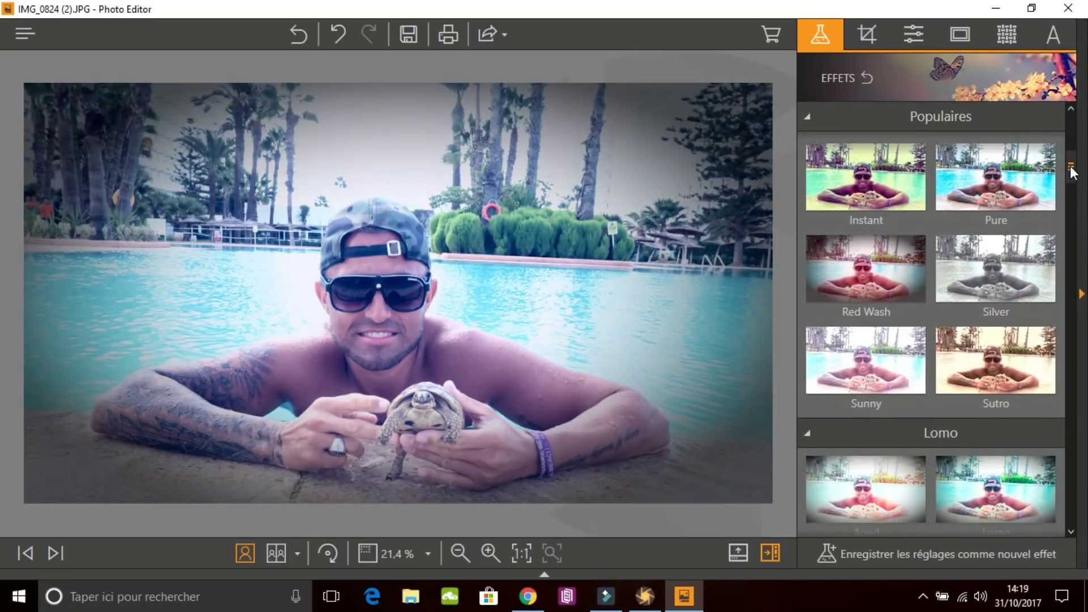
left_click(884, 390)
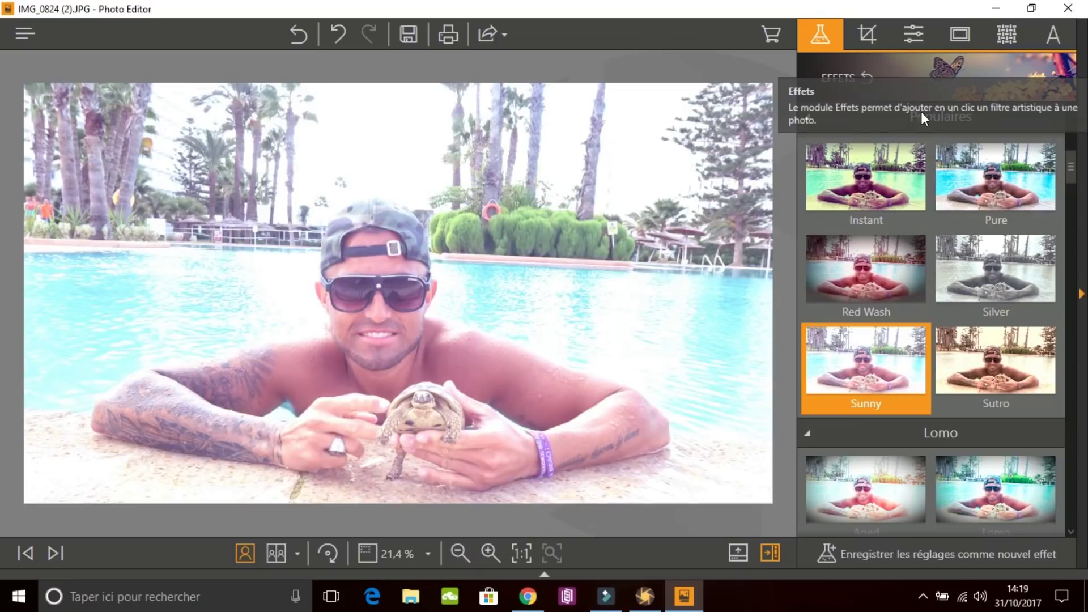
left_click(863, 80)
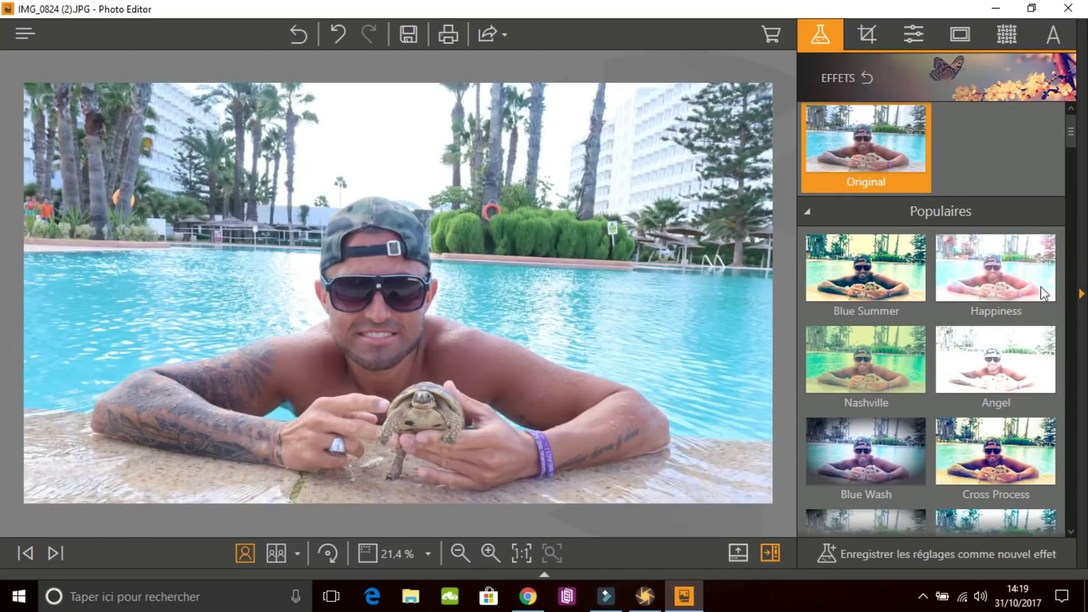
Step: Apply a circular creative blur centred on the man's face, keeping him and the turtle inside the sharp zone
left_click(911, 37)
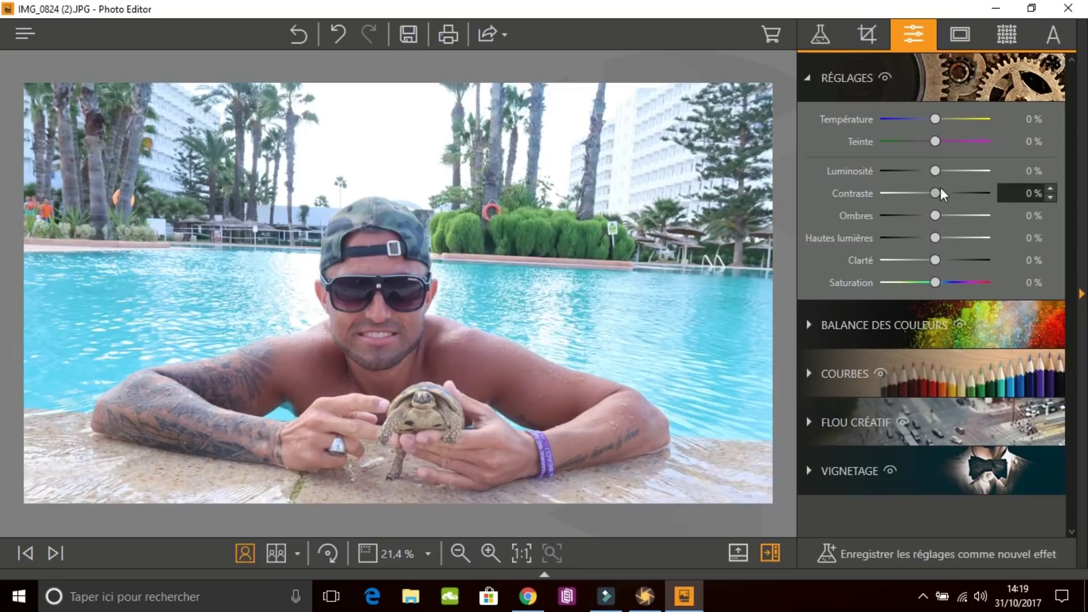
left_click(924, 425)
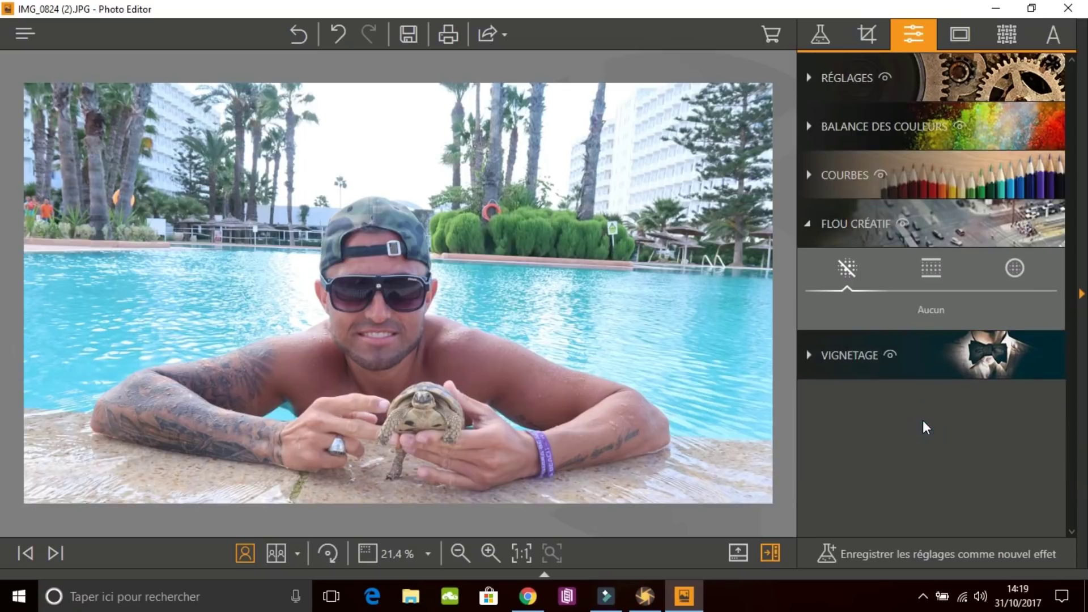
left_click(1007, 271)
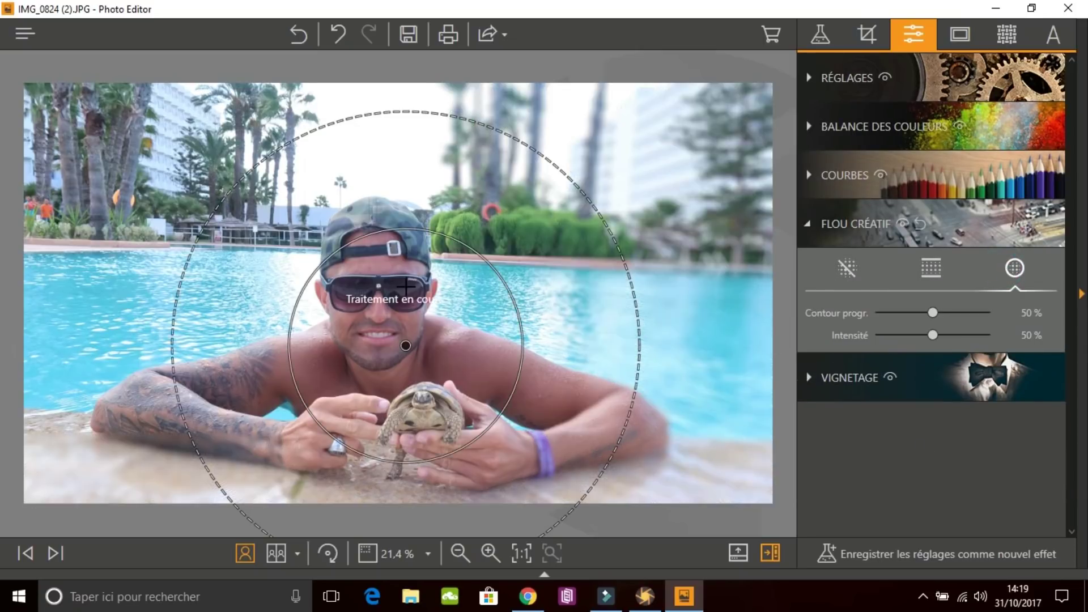
left_click_drag(403, 320, 258, 236)
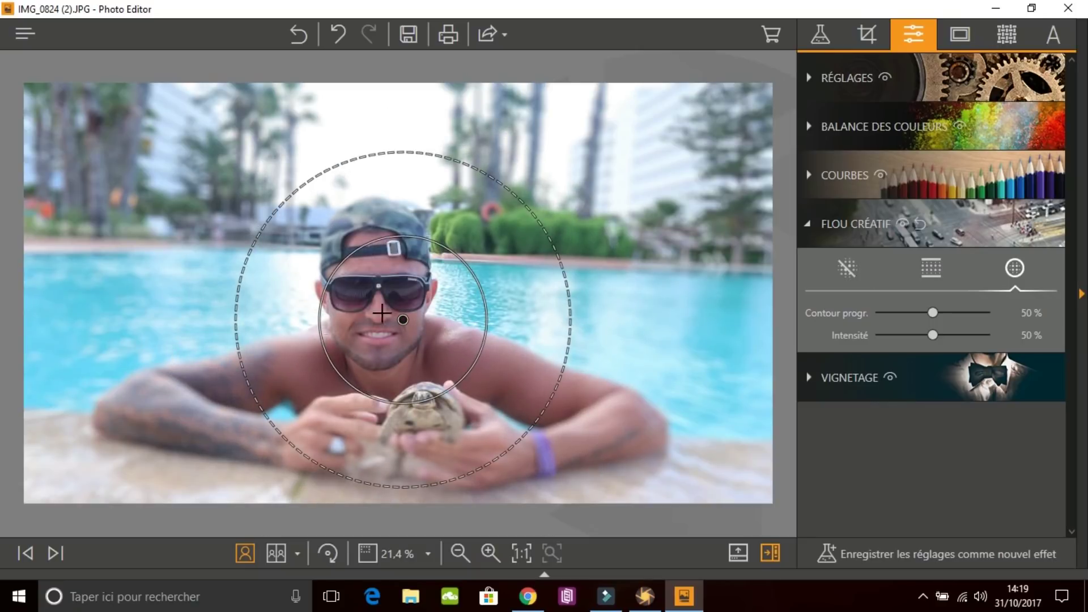
left_click_drag(404, 321, 382, 321)
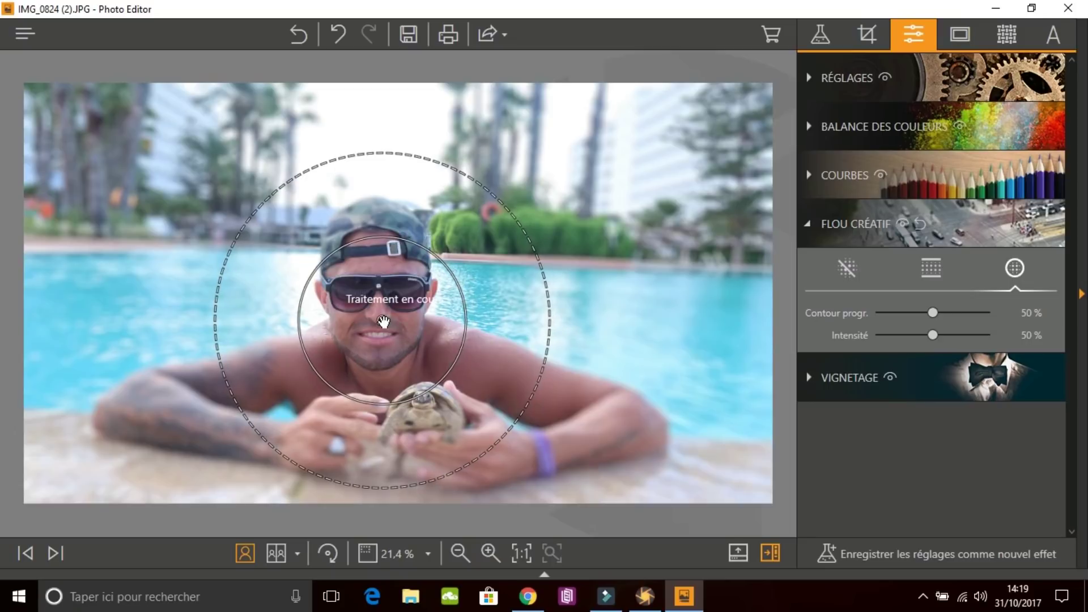
left_click(1018, 270)
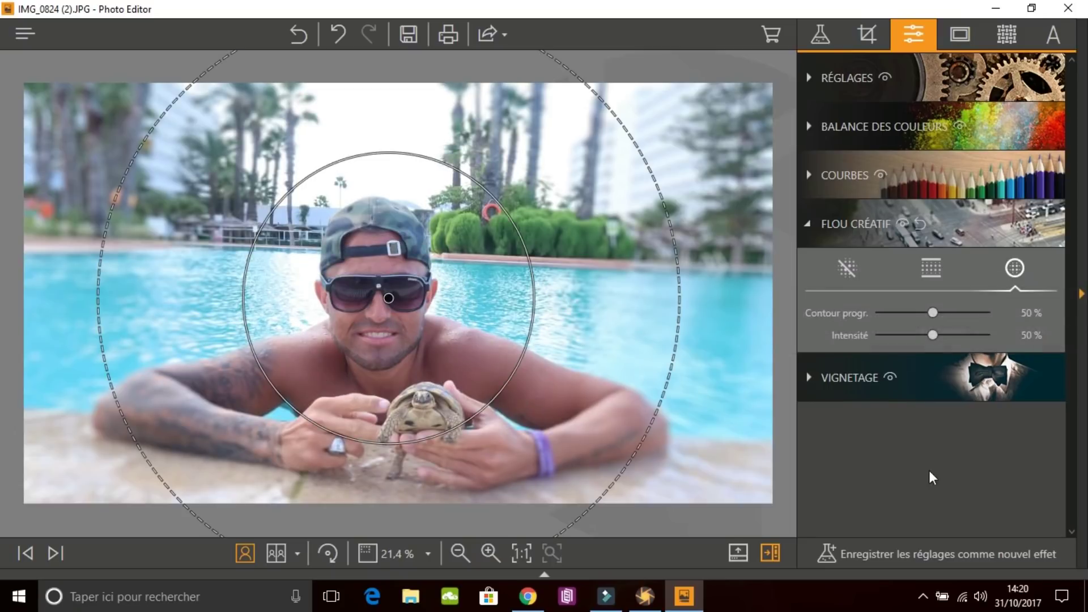
Step: Add the text "holidays" beside the man's head, enlarge it to 16.0 % and make it bold
left_click(952, 43)
left_click(1053, 34)
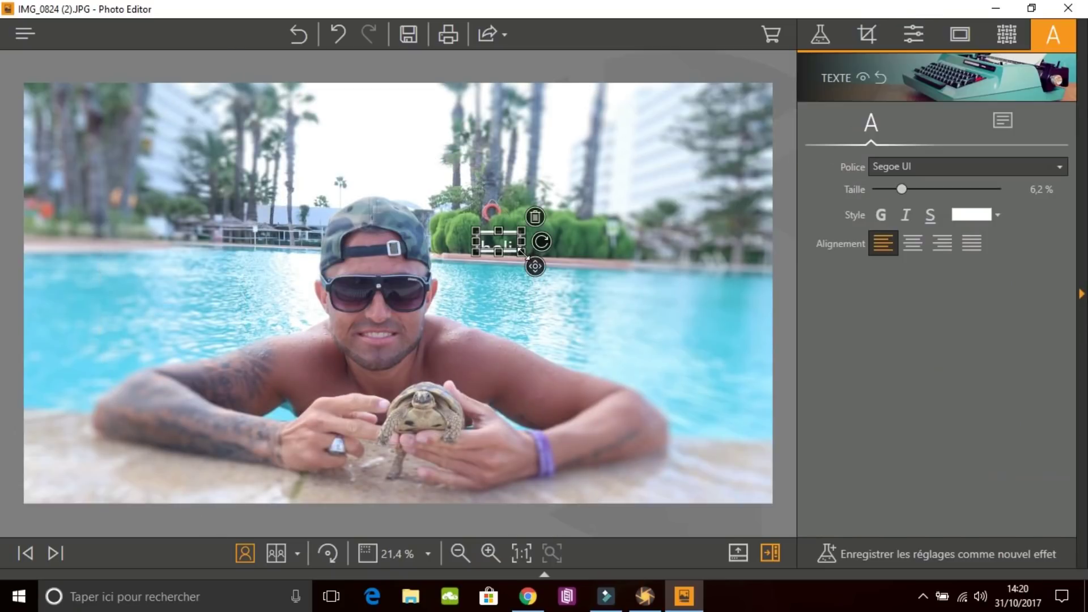
left_click_drag(544, 261, 620, 240)
left_click_drag(907, 188, 957, 190)
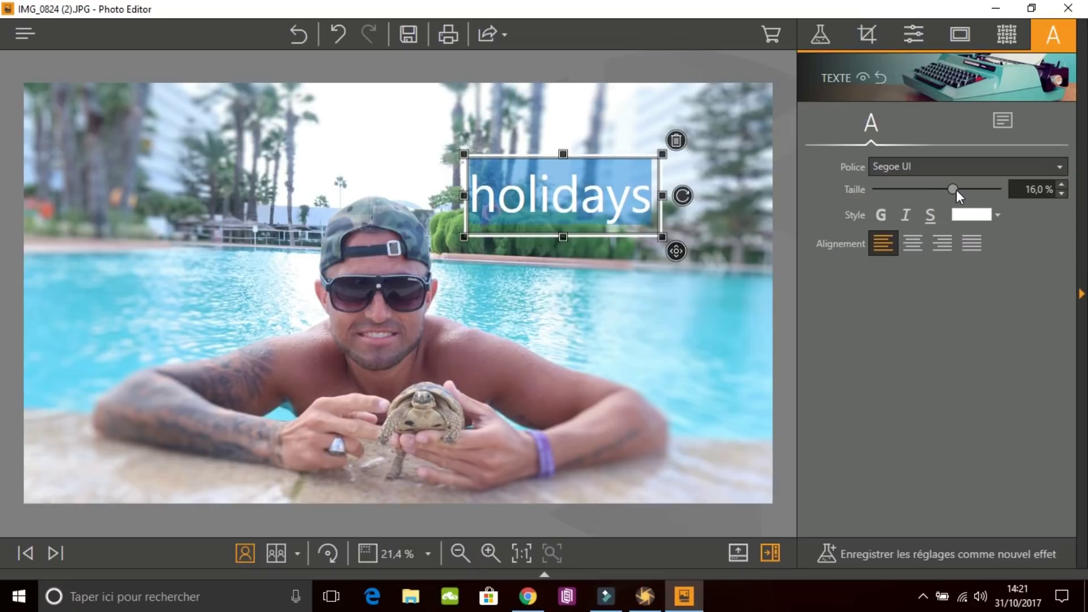
left_click(885, 211)
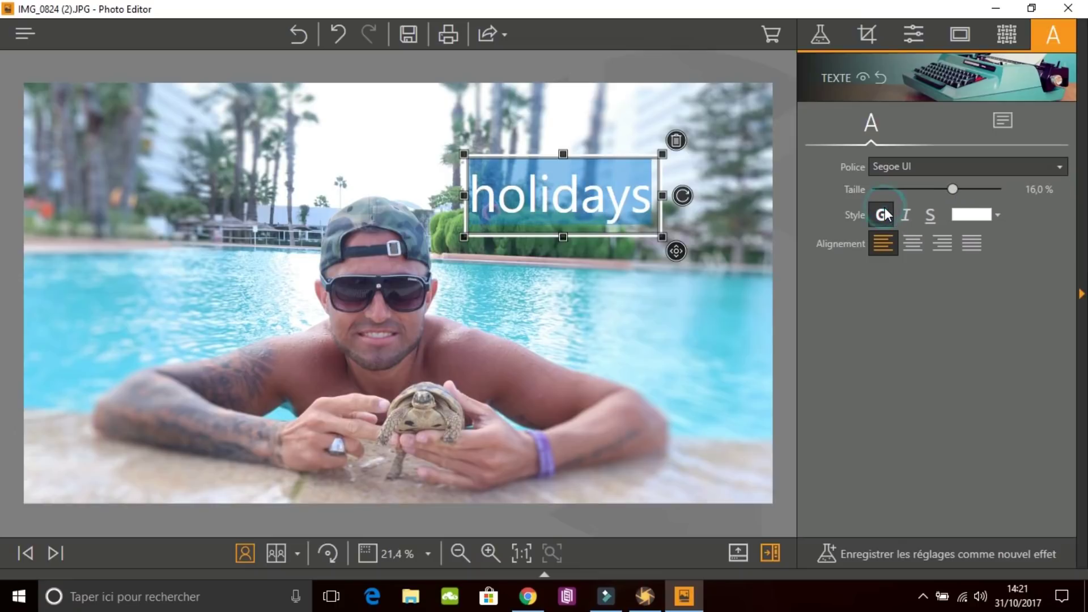
left_click(751, 218)
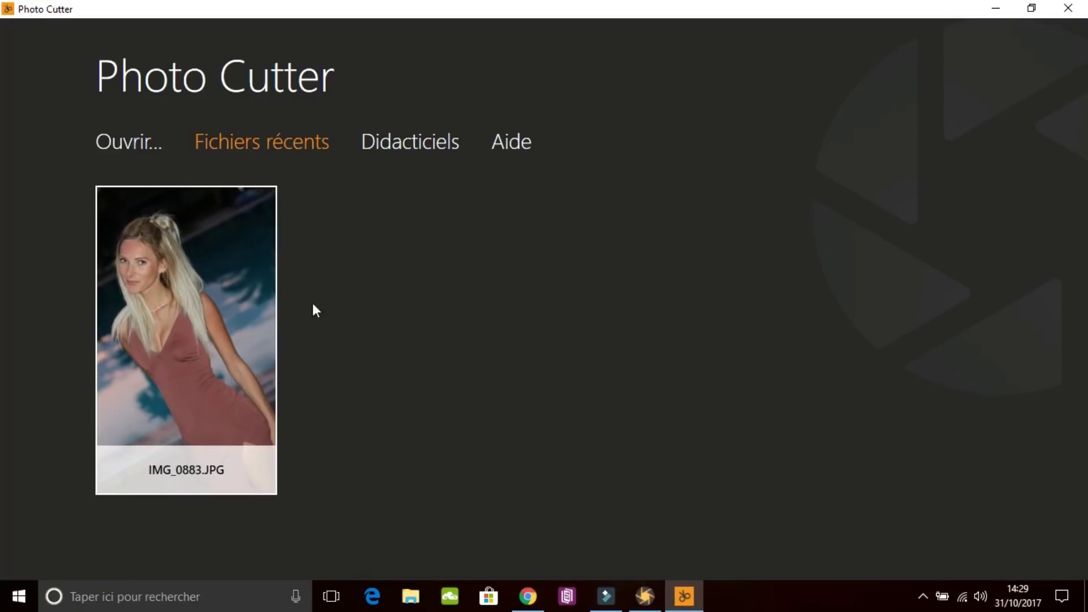
Step: In Photo Cutter, open the recent photo IMG_0883.JPG and mark the background around the woman for removal
mouse_move(241, 321)
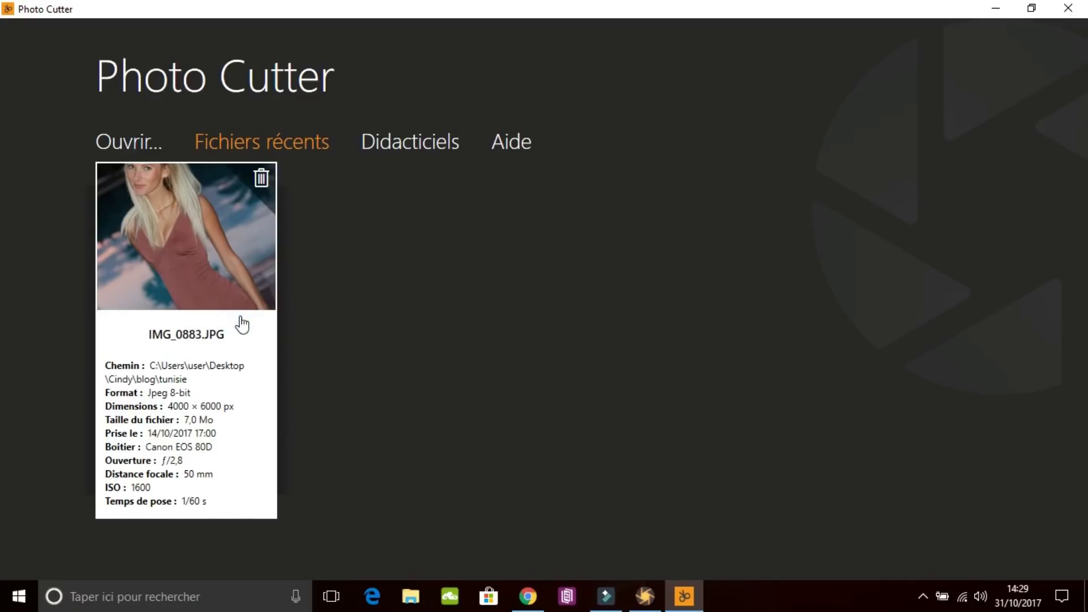
left_click(242, 324)
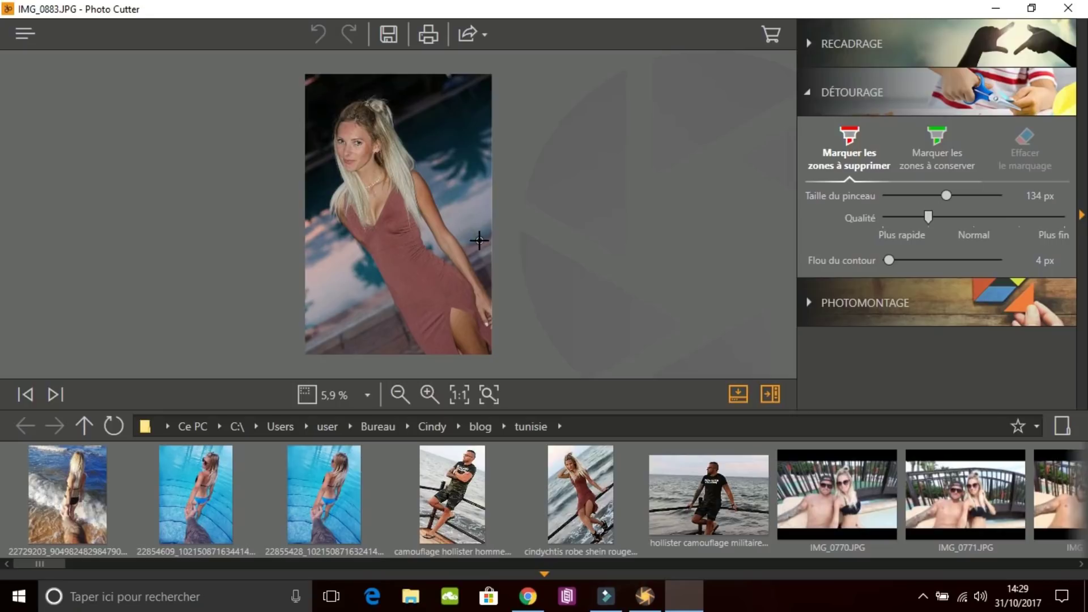
mouse_move(487, 260)
left_mouse_down()
mouse_move(441, 168)
mouse_move(428, 108)
mouse_move(406, 86)
mouse_move(340, 89)
mouse_move(316, 119)
mouse_move(325, 232)
mouse_move(400, 352)
mouse_move(404, 407)
left_mouse_up()
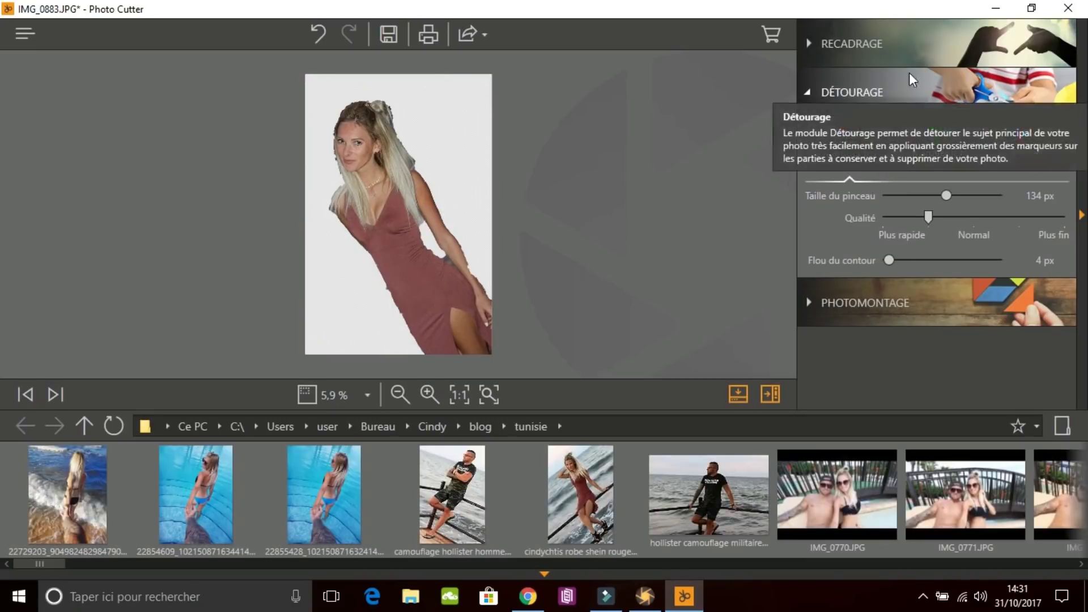
Step: Place the cut-out woman over the gondola harbour photomontage background and move her to its right side
left_click(888, 304)
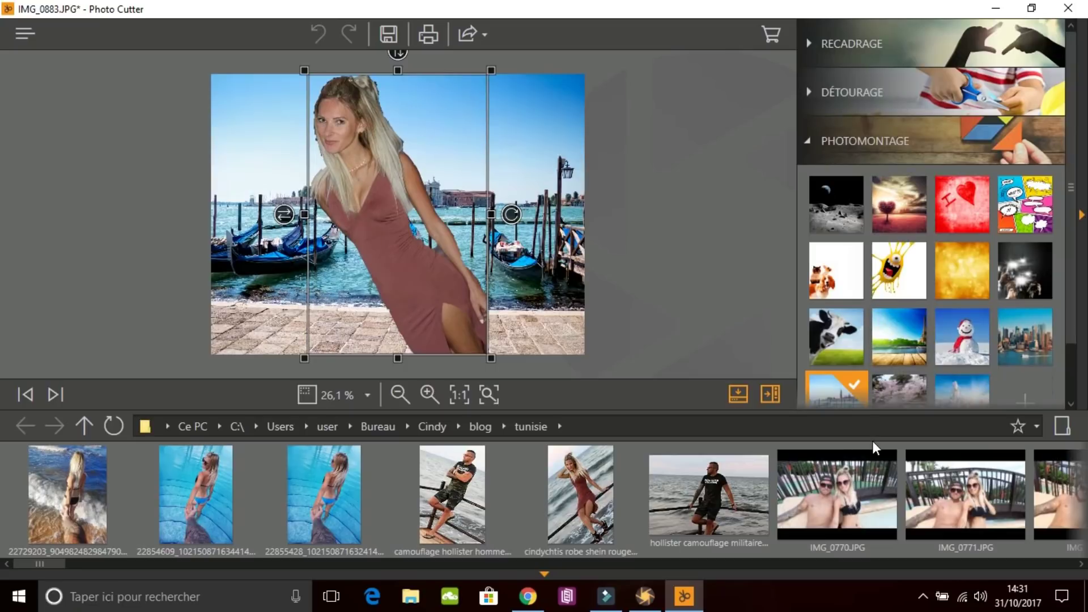
left_click_drag(415, 280, 509, 284)
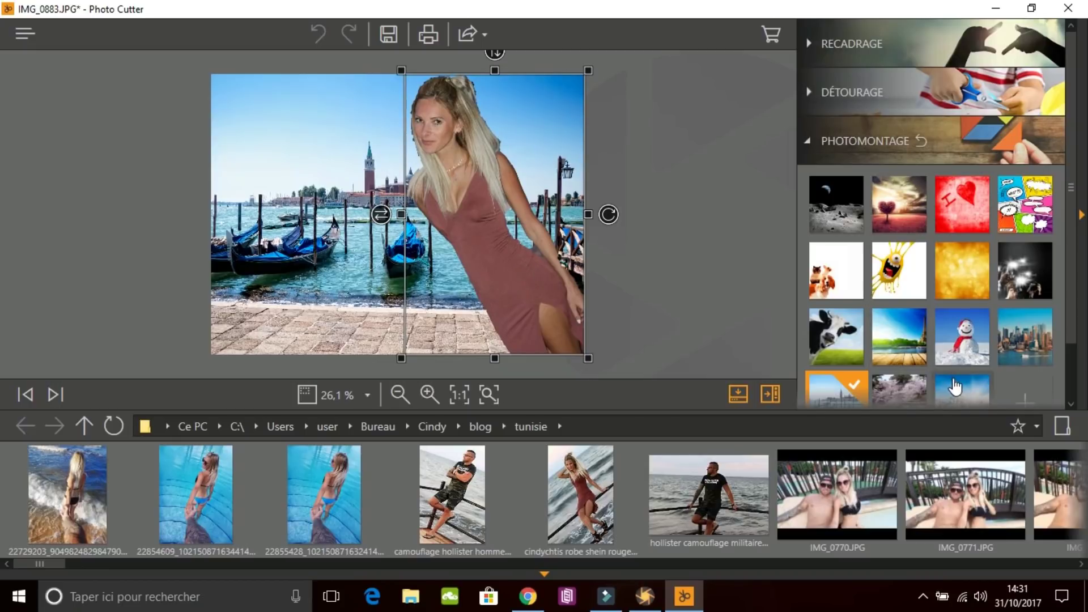
Step: Try the golden and snowy forest backgrounds, choose the cherry-blossom bridge instead, and move the woman to the middle of the bridge
left_click(963, 287)
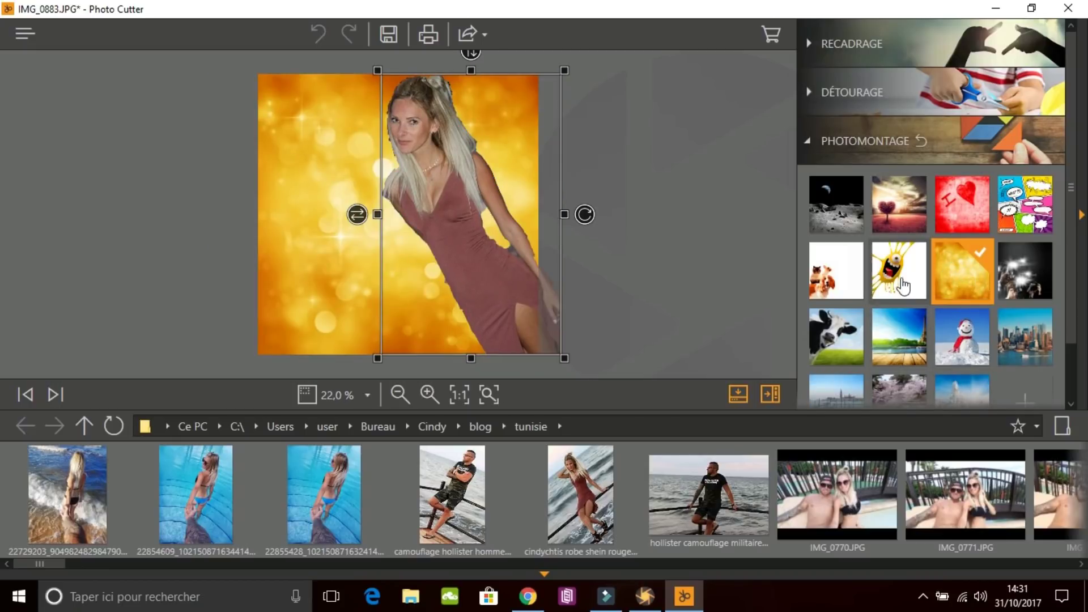
left_click(961, 392)
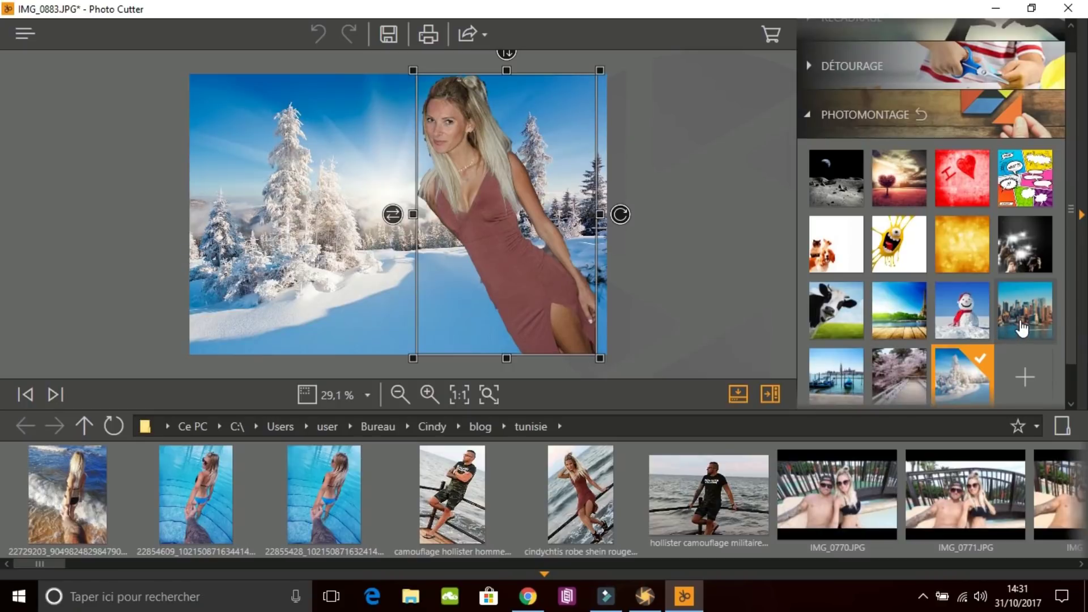
left_click(897, 378)
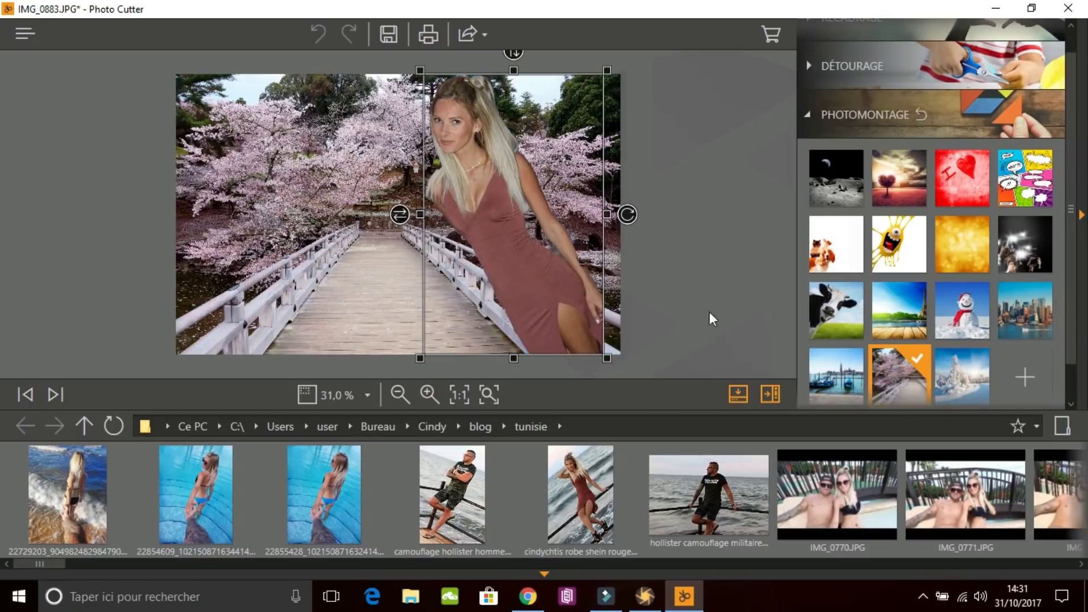
left_click_drag(540, 285, 447, 293)
left_click(778, 195)
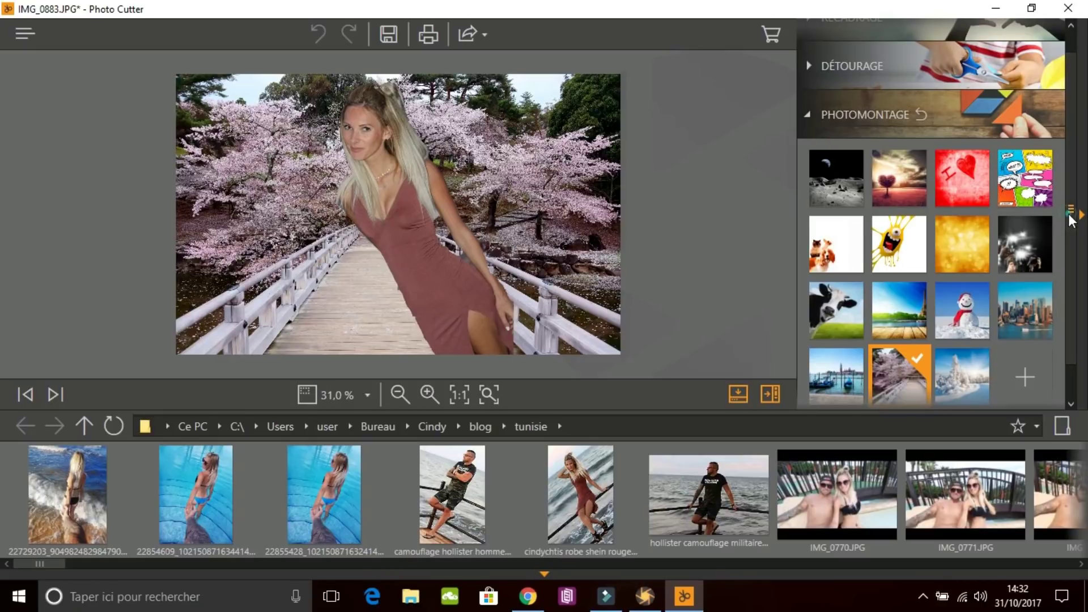
scroll(1071, 218, "down", 1)
scroll(1060, 179, "up", 2)
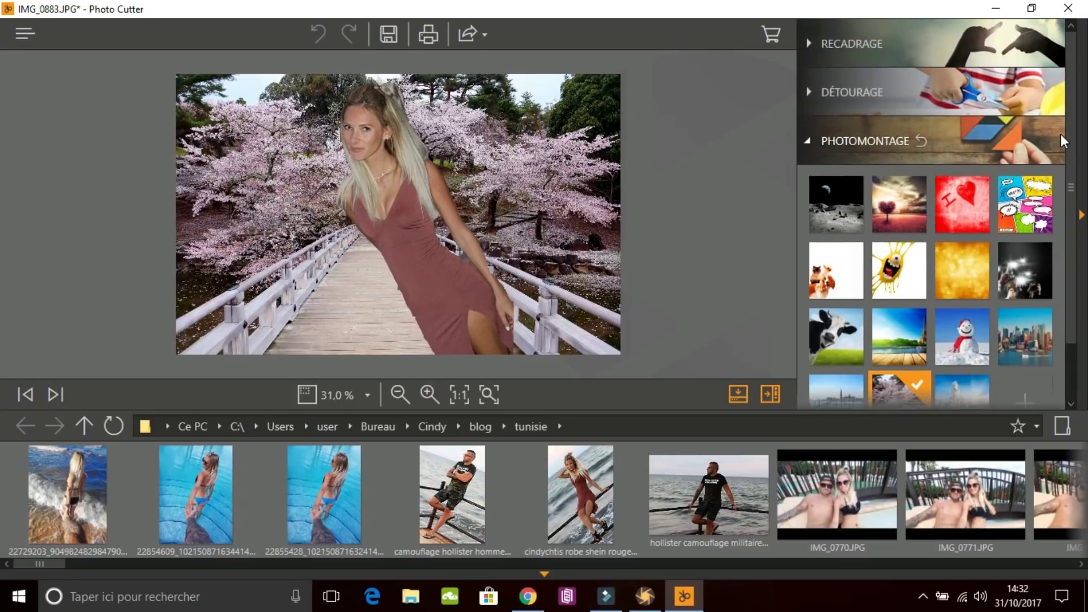
Step: Close Photo Cutter, switch to Photo Eraser and open the recent photo IMG_0958.JPG
key("alt+F4")
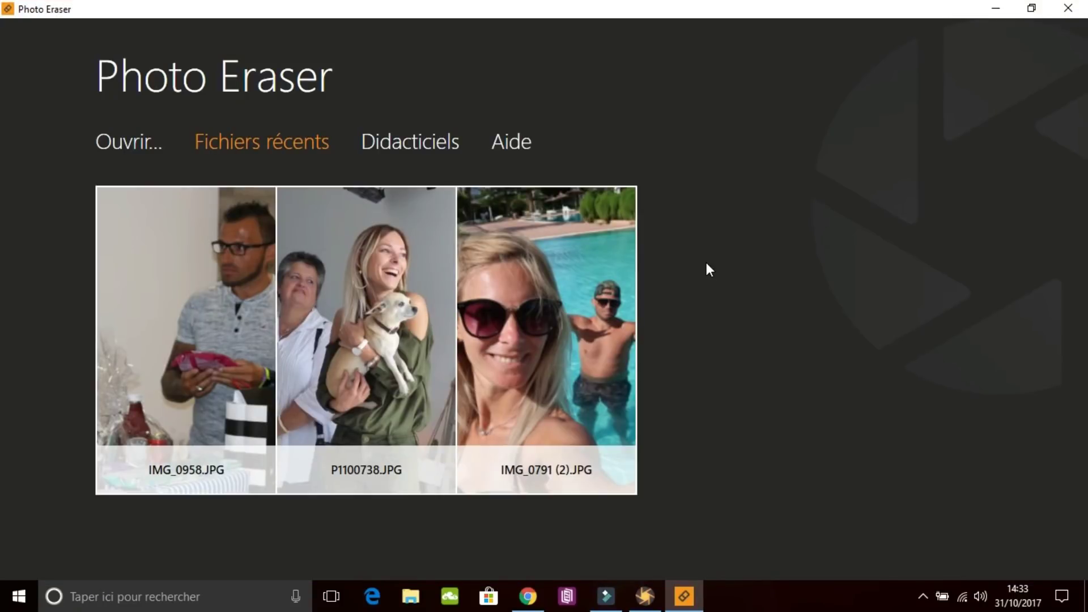
mouse_move(582, 309)
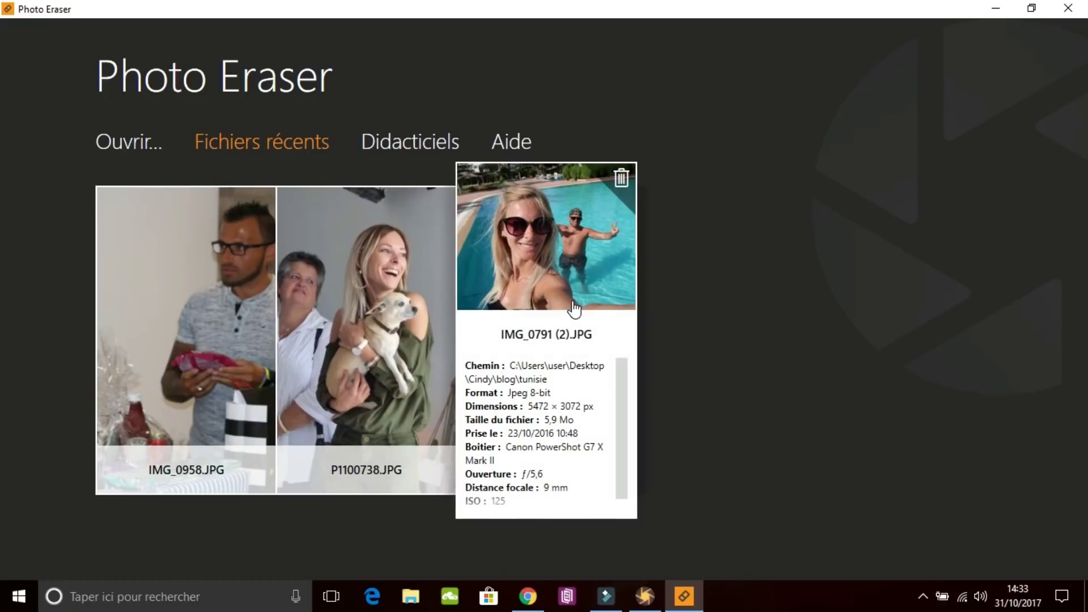
mouse_move(194, 360)
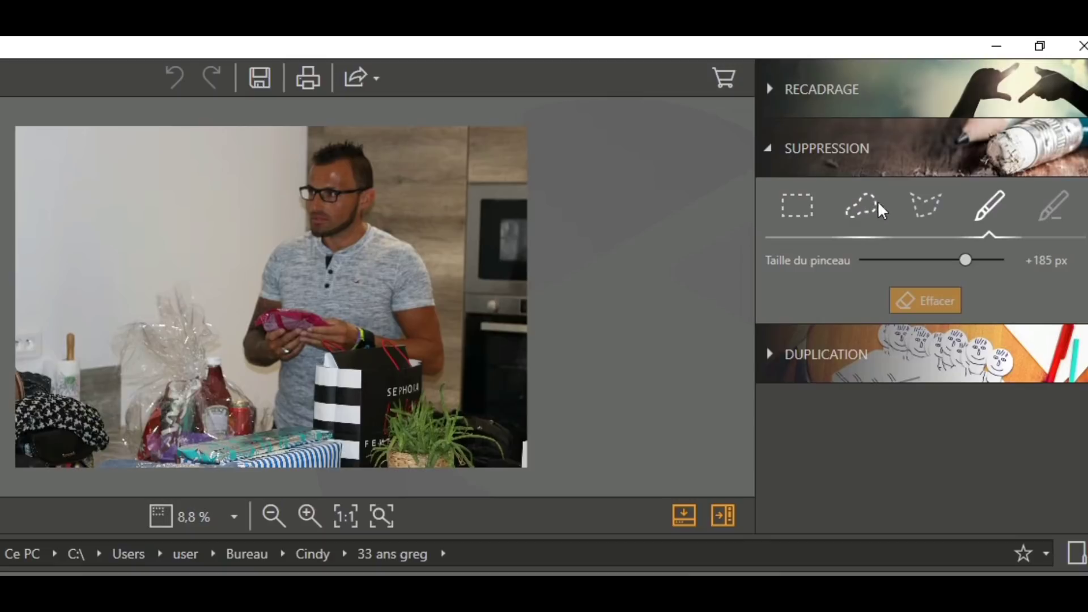
Step: Outline the bag and clutter in the photo's lower-left corner with the freehand lasso and erase them
left_click(864, 208)
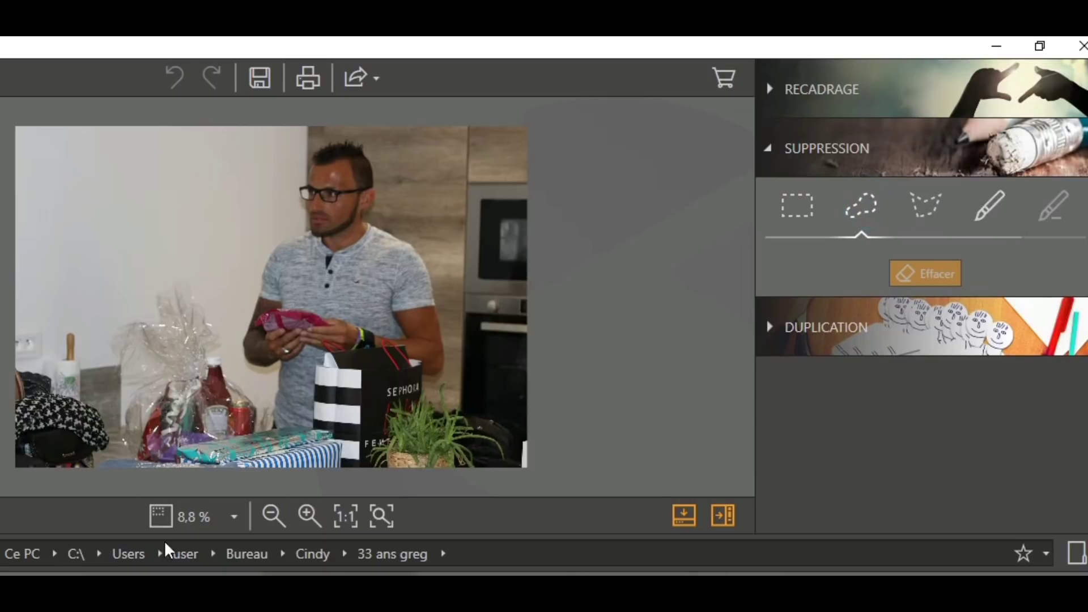
mouse_move(16, 312)
left_mouse_down()
mouse_move(80, 331)
mouse_move(86, 385)
mouse_move(115, 434)
mouse_move(115, 449)
mouse_move(79, 476)
mouse_move(21, 478)
left_mouse_up()
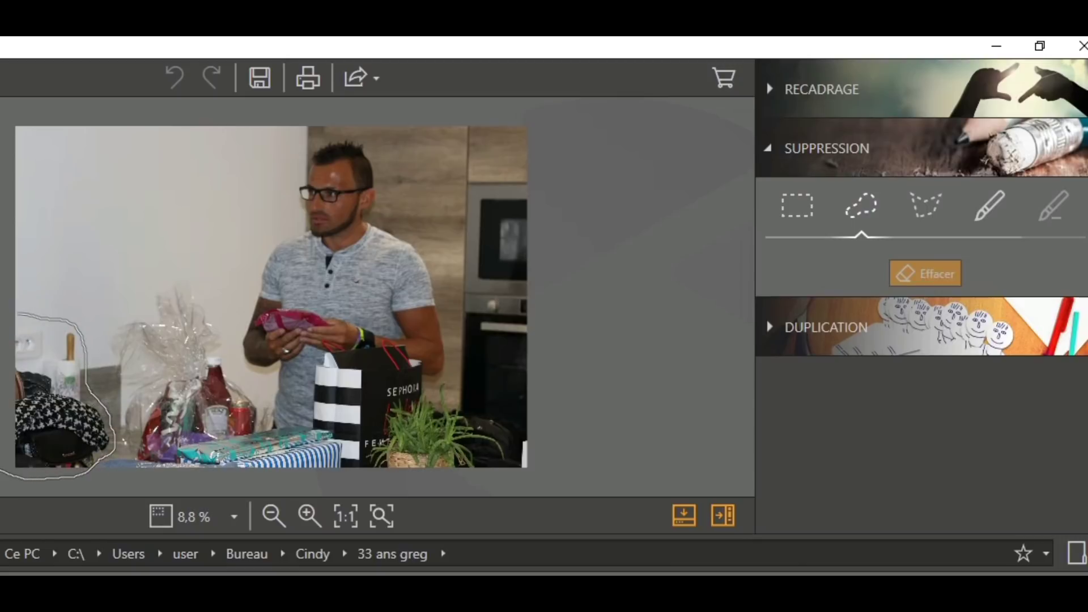
left_click_drag(8, 313, 24, 313)
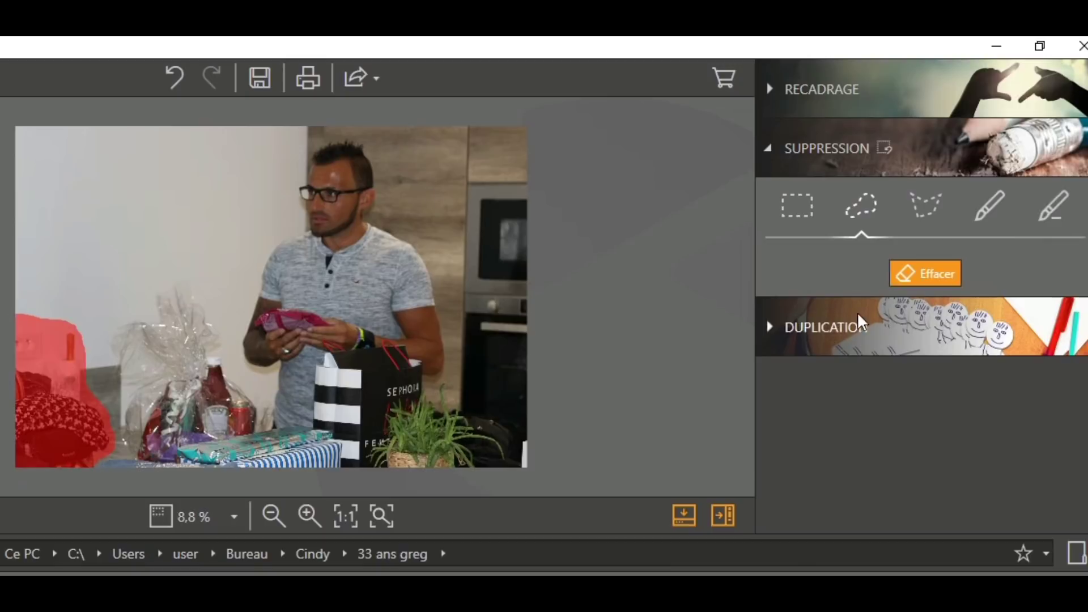
left_click(919, 275)
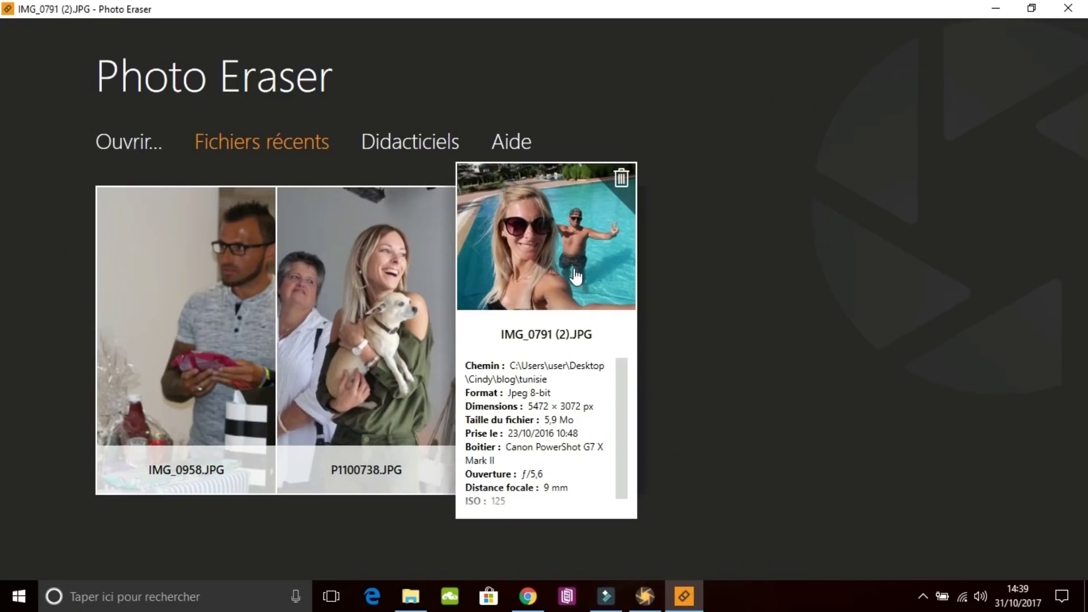
Step: Open the recent photo IMG_0791 (2).JPG, outline the man standing in the pool with the freehand lasso and erase him
left_click(576, 276)
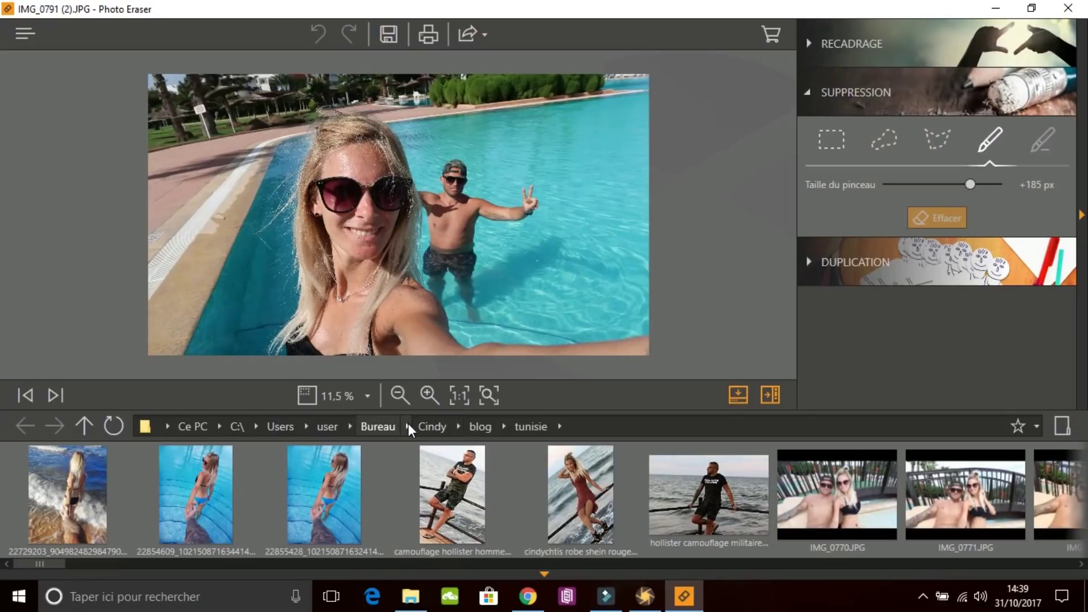
left_click(937, 141)
left_click(898, 138)
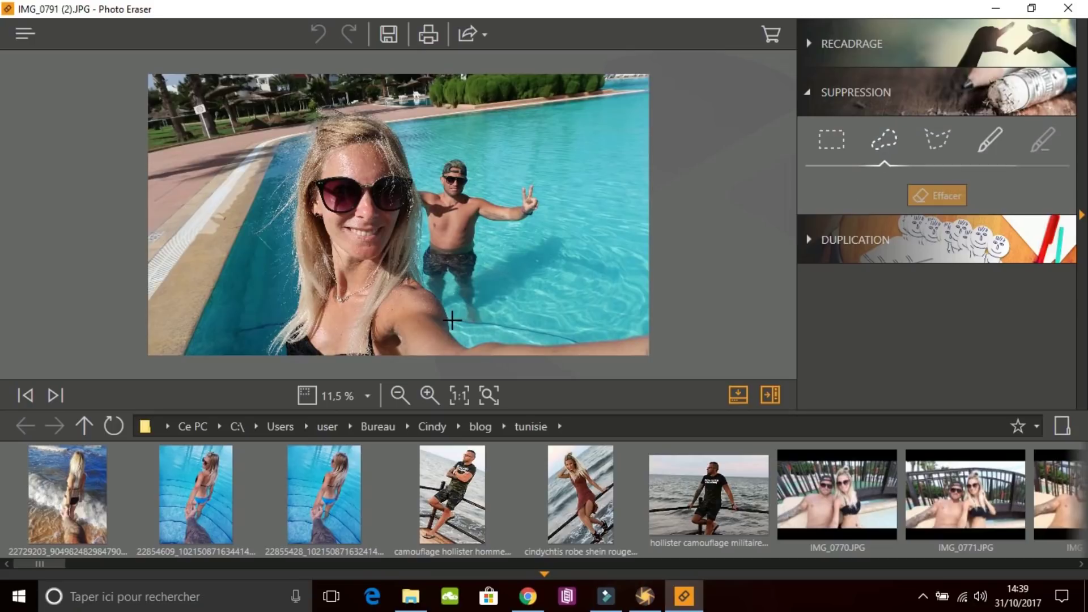
mouse_move(452, 320)
left_mouse_down()
mouse_move(484, 312)
mouse_move(492, 263)
mouse_move(523, 233)
mouse_move(546, 230)
mouse_move(566, 201)
mouse_move(561, 169)
mouse_move(501, 137)
mouse_move(432, 151)
mouse_move(419, 172)
mouse_move(425, 280)
left_mouse_up()
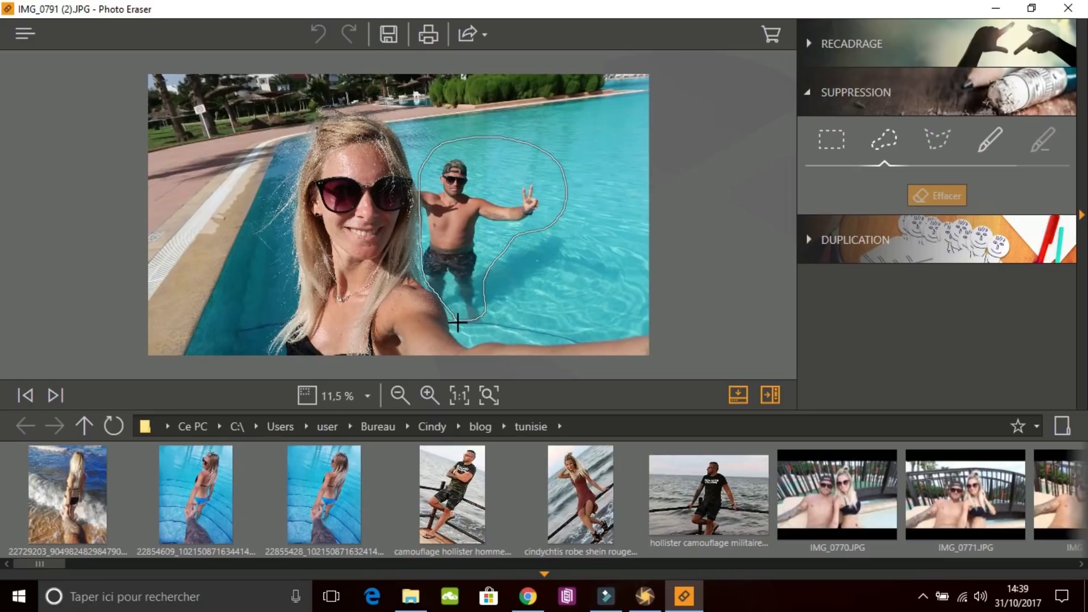
left_click_drag(458, 322, 458, 322)
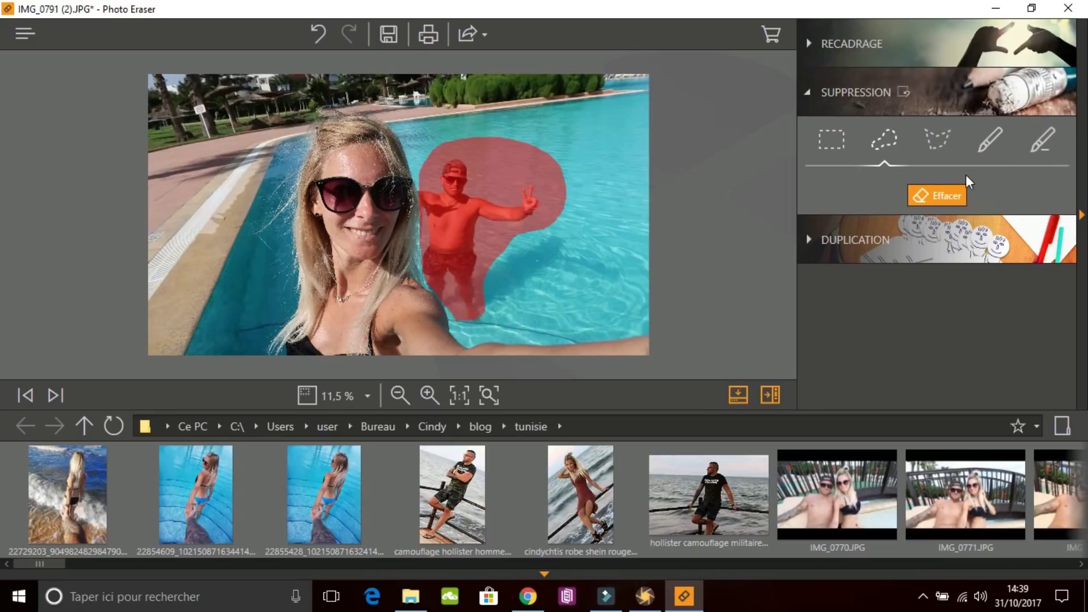
left_click(943, 197)
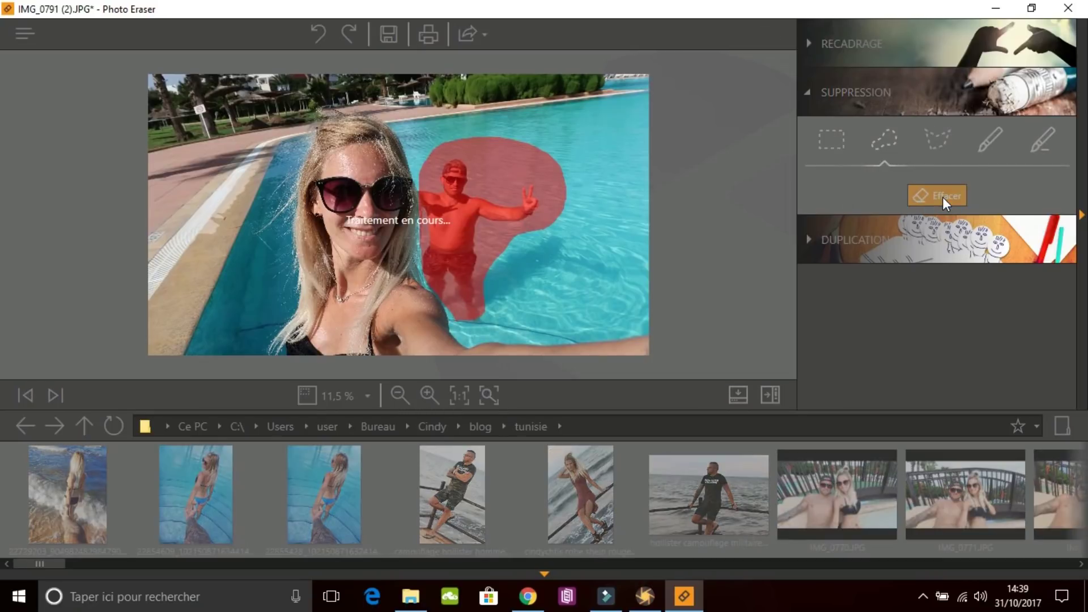